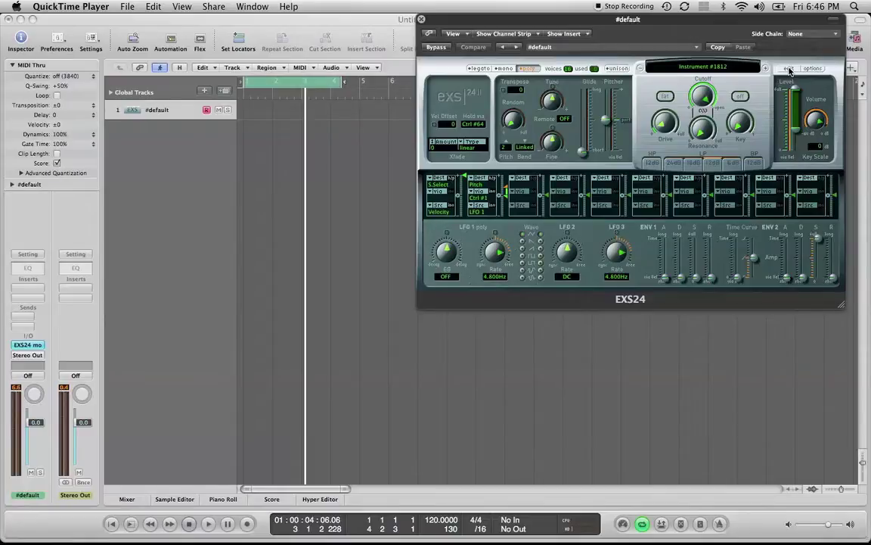
Step: Load the EXS24 (Sampler) Multi Output on the track and open its editor showing the choir zone
click(28, 346)
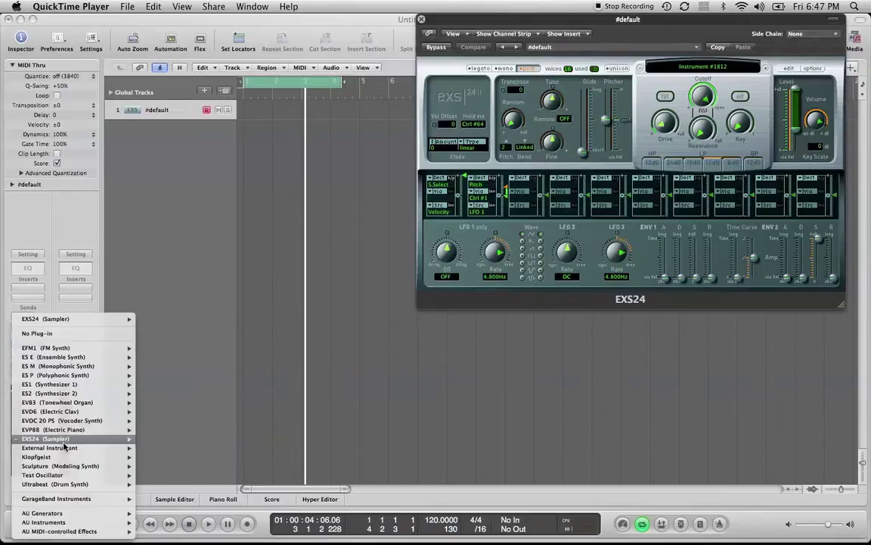
mouse_move(61, 439)
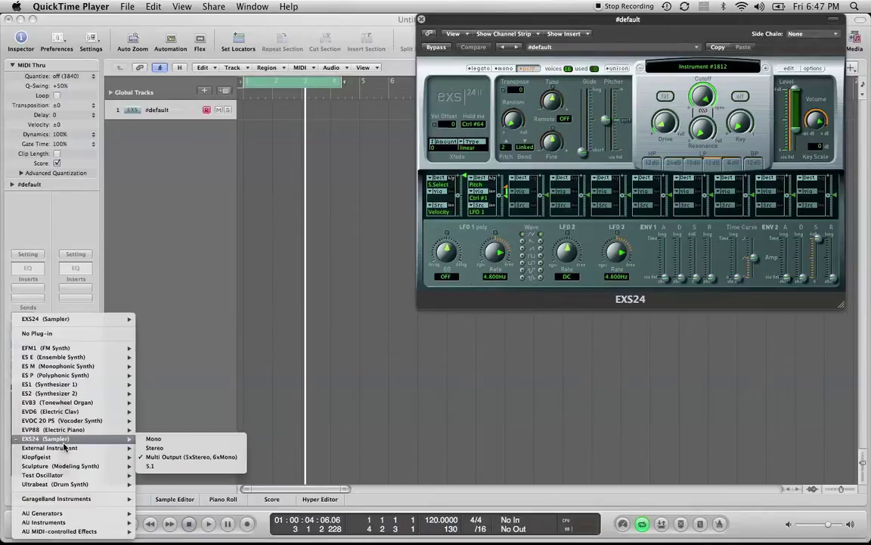
click(171, 459)
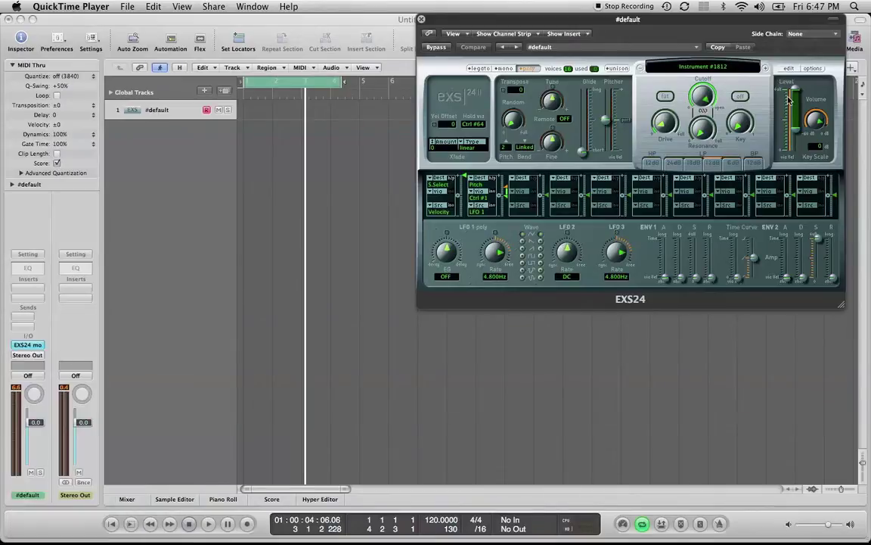
click(790, 69)
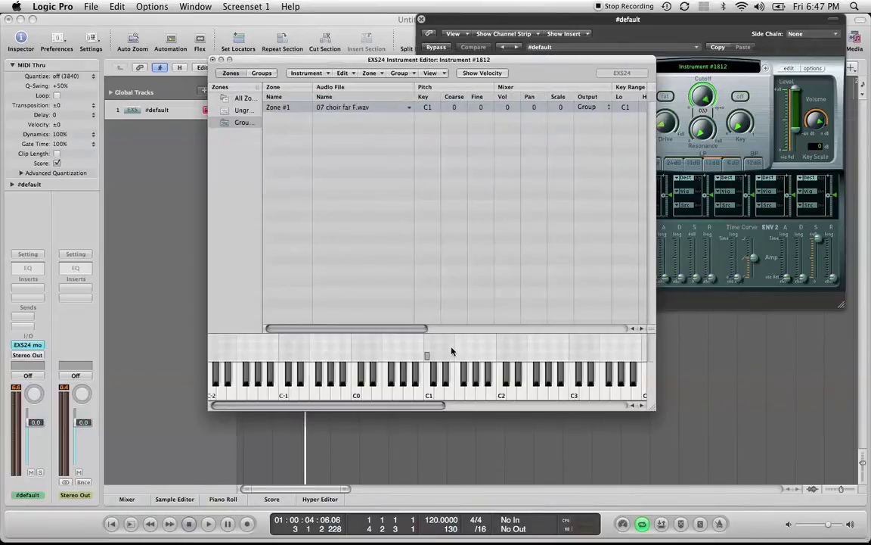
click(427, 393)
click(428, 378)
Step: Copy and paste the choir zone in the EXS24 editor to create Zone #1 copy
click(353, 74)
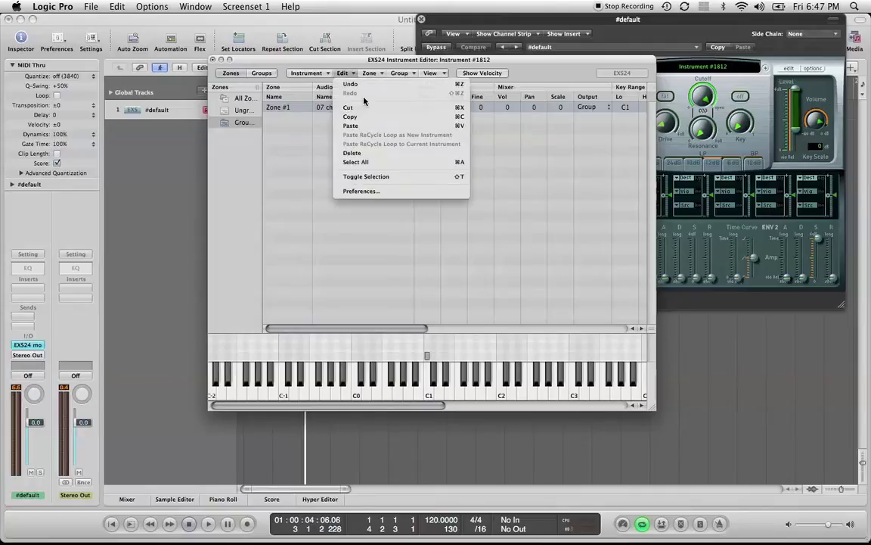
click(366, 117)
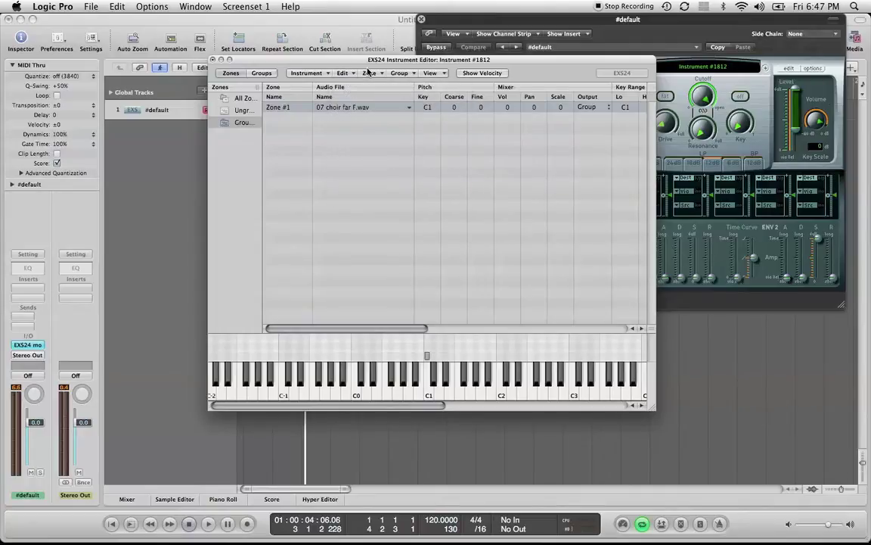
click(354, 75)
click(355, 122)
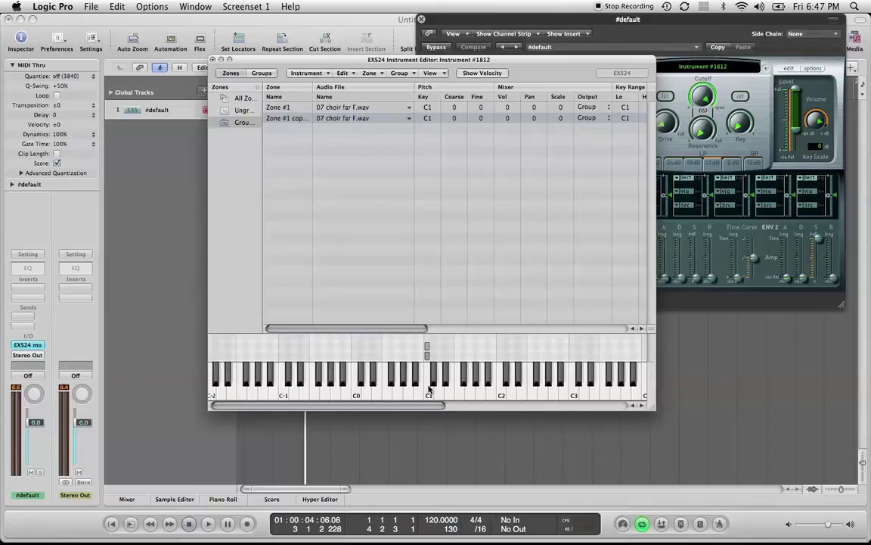
Step: Move the copied zone from C1 to C#1 and audition both keys
click(426, 349)
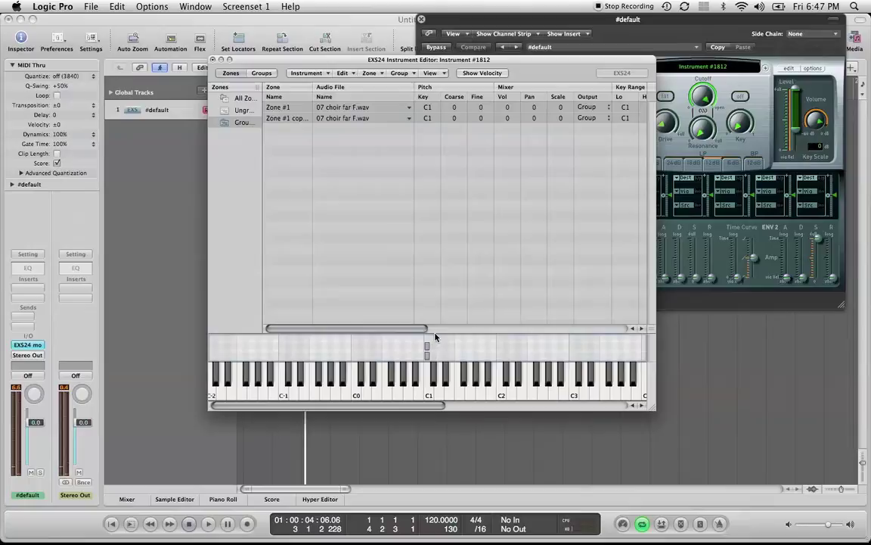
drag(429, 347, 434, 350)
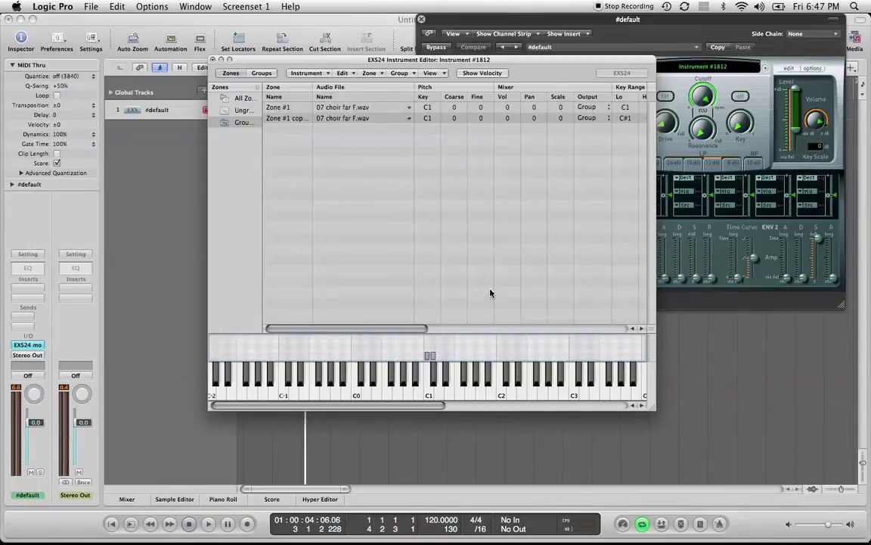
click(428, 370)
click(434, 381)
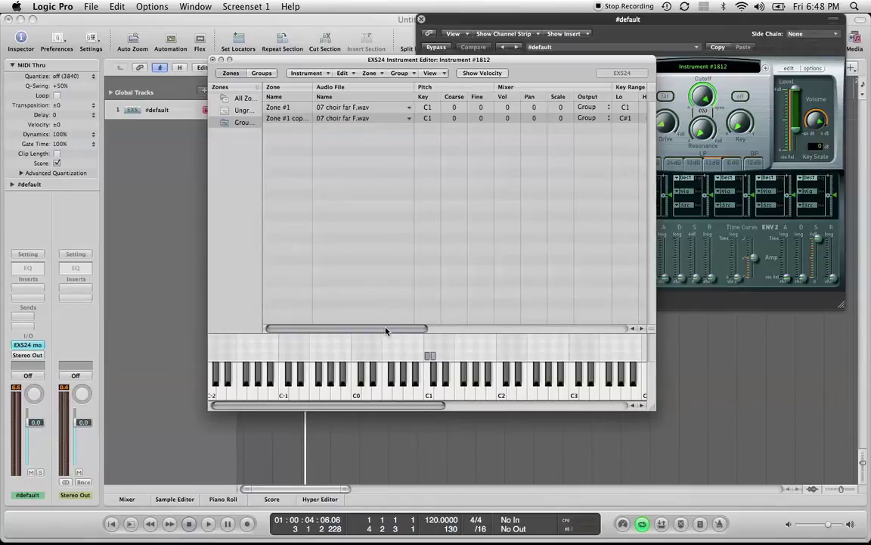
Step: Set Zone #1 copy's output to 3-4, leaving Zone #1 on Group
drag(386, 330, 499, 327)
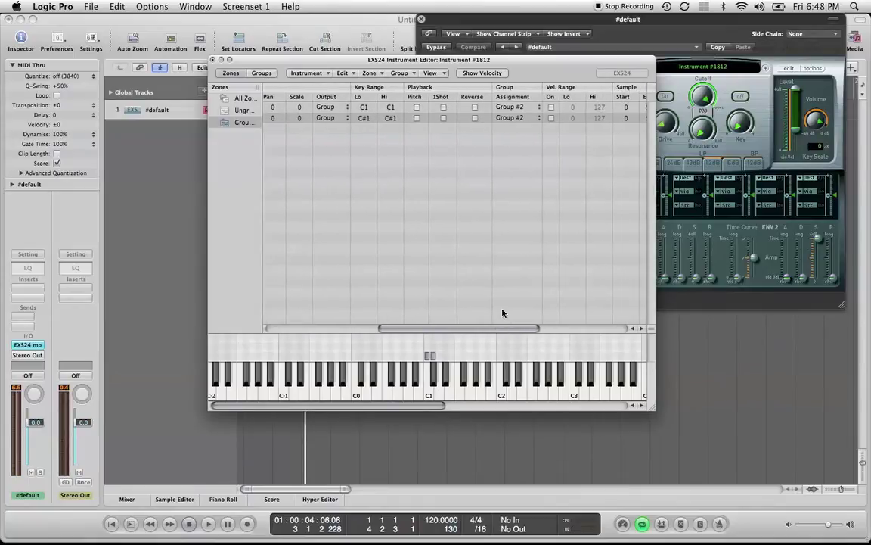
click(417, 118)
click(417, 118)
drag(468, 329, 327, 333)
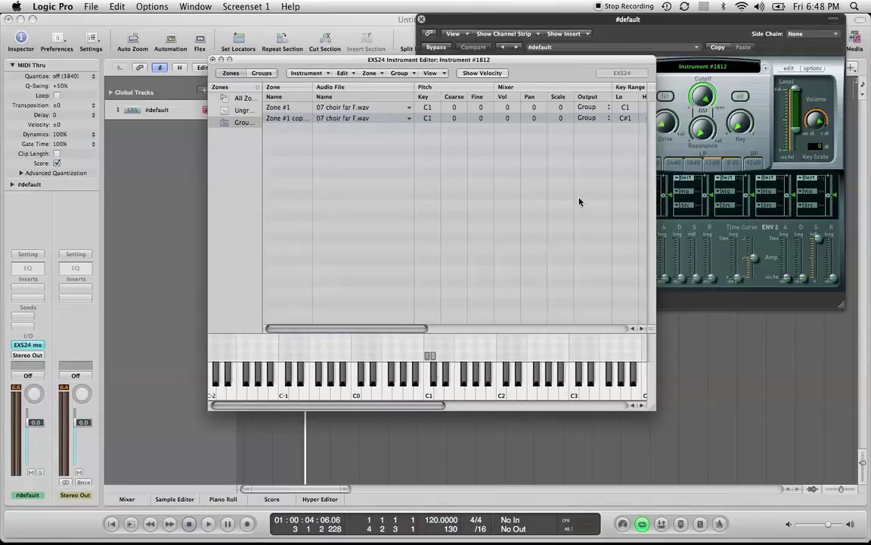
click(608, 118)
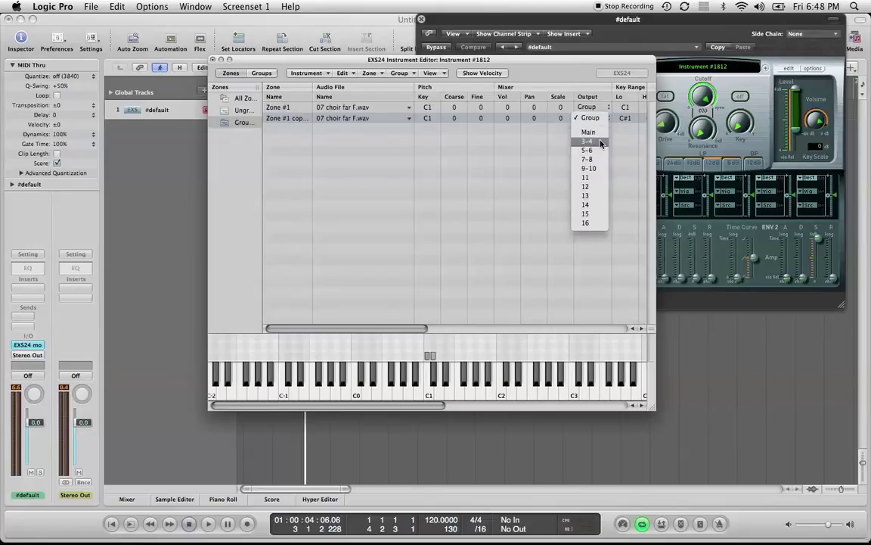
click(601, 143)
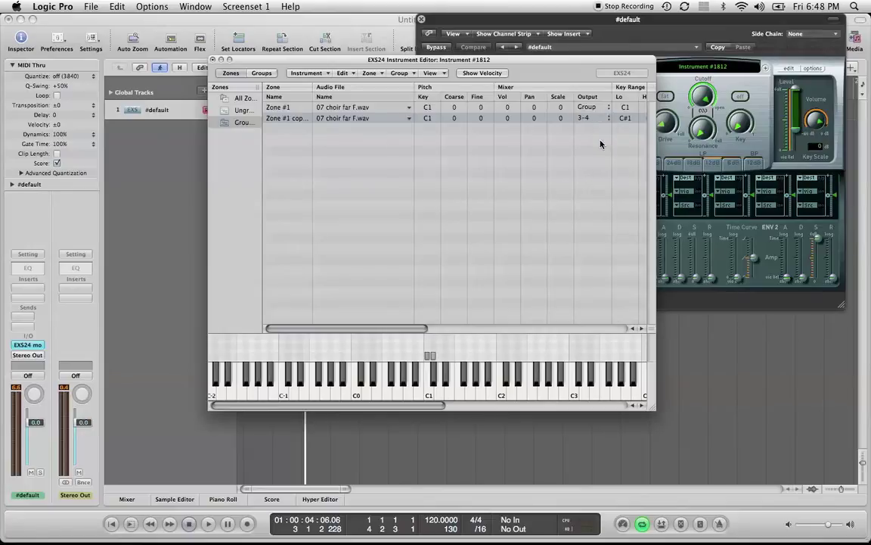
Step: In the mixer, add an Aux 1 strip fed by EXS24 outputs 3-4, then reopen the EXS24 editor
click(125, 499)
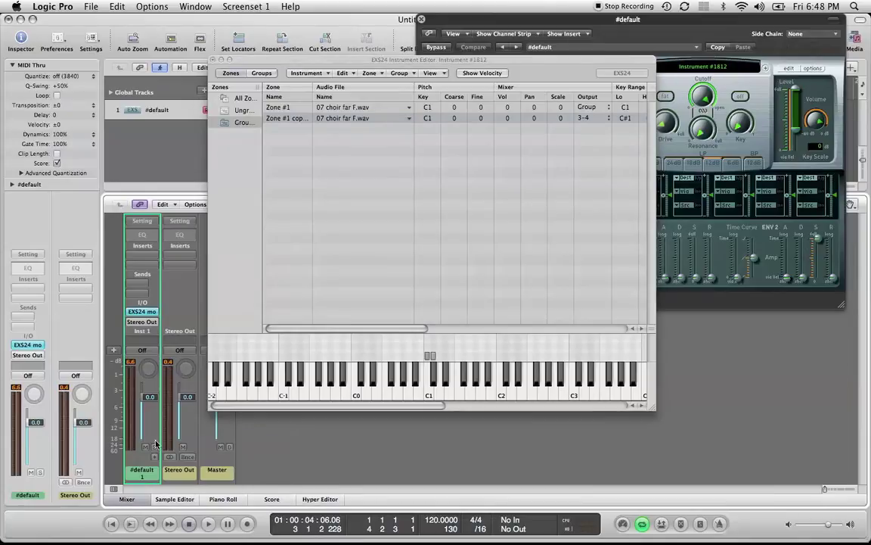
click(214, 58)
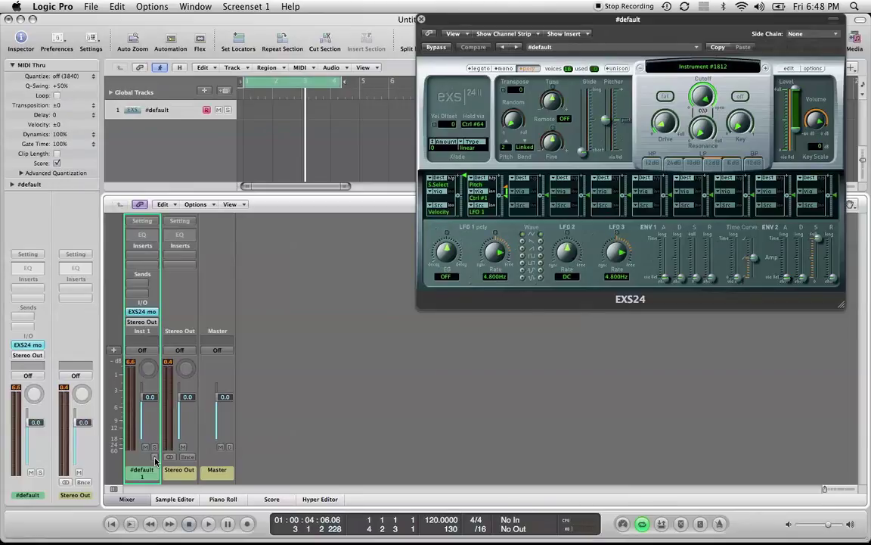
click(156, 459)
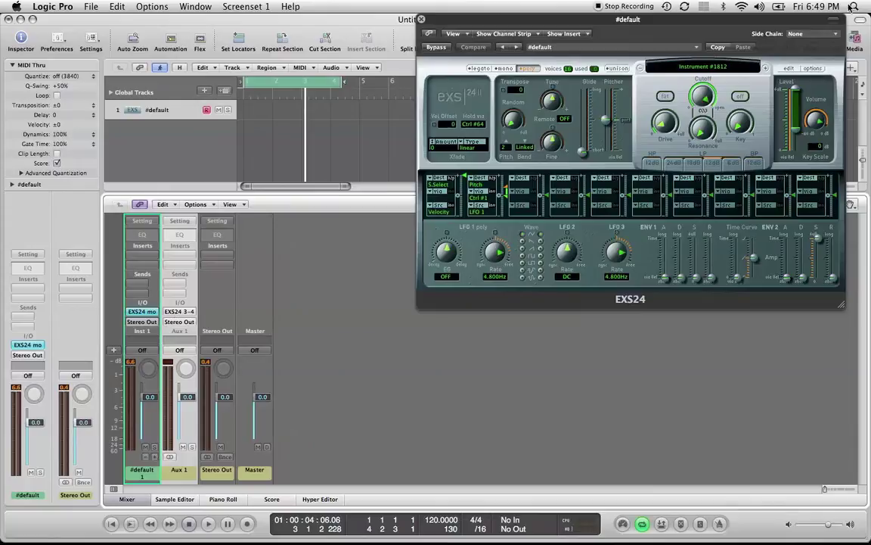
click(789, 69)
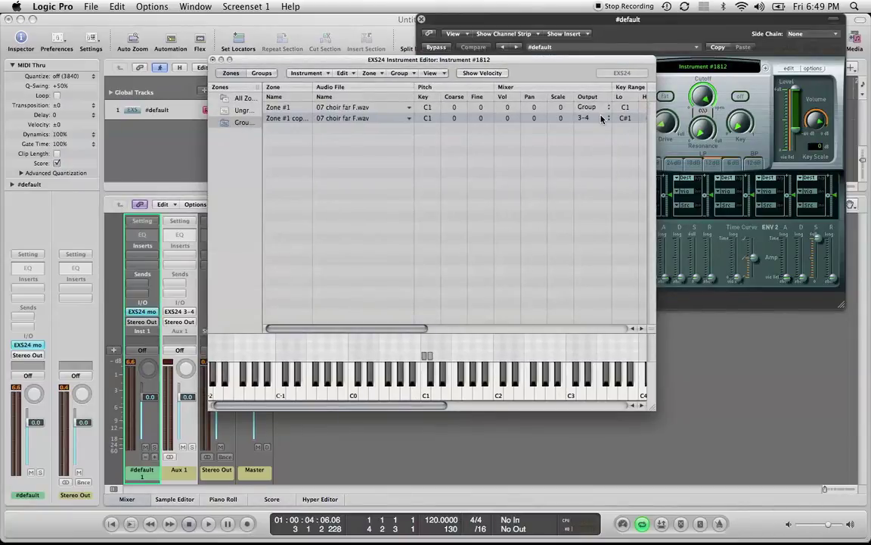
Step: Insert the stereo Apple AUPitch plug-in on Aux 1
click(157, 254)
mouse_move(183, 389)
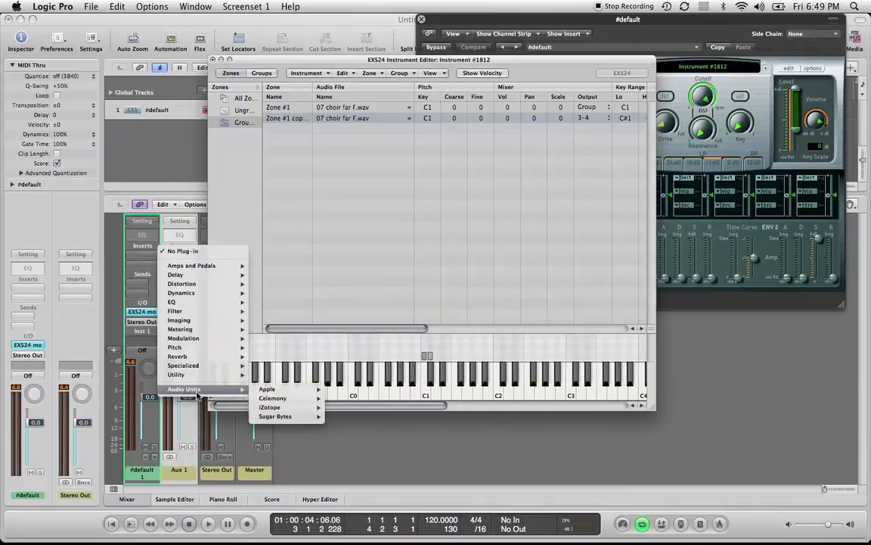
mouse_move(279, 389)
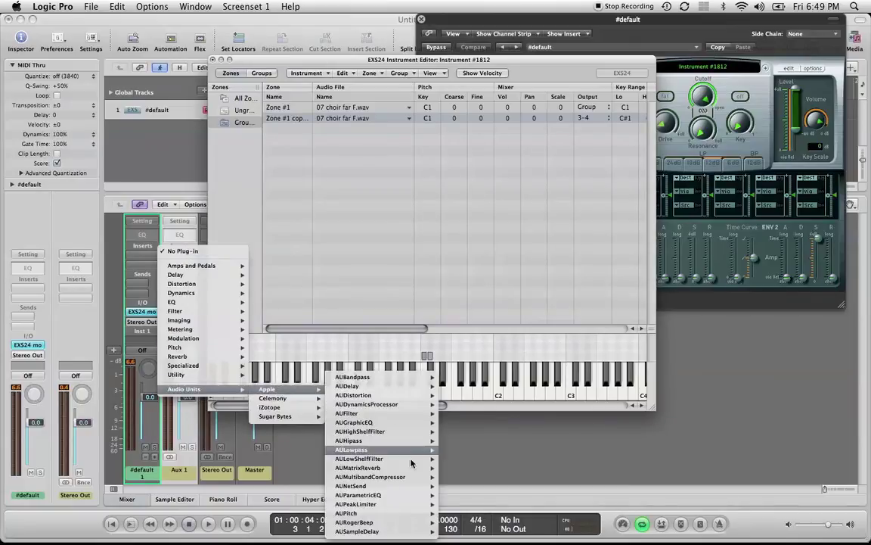
mouse_move(422, 515)
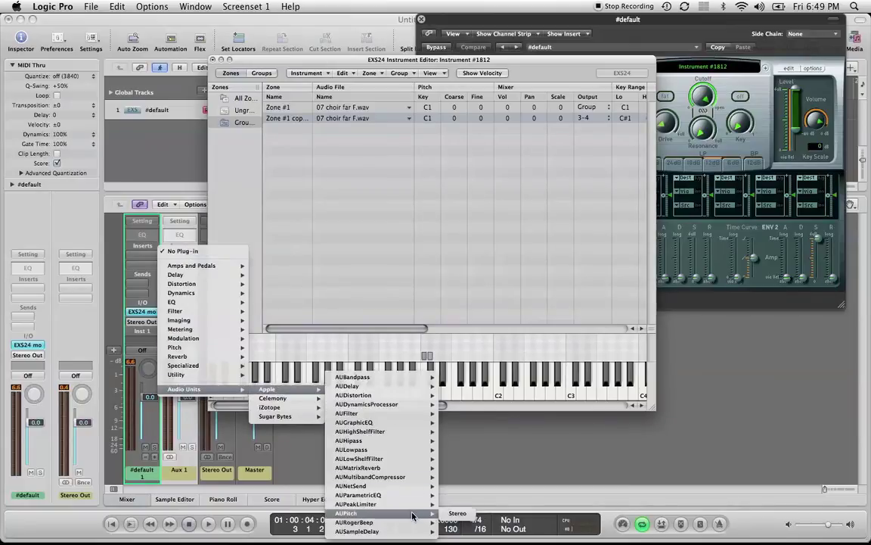
click(458, 513)
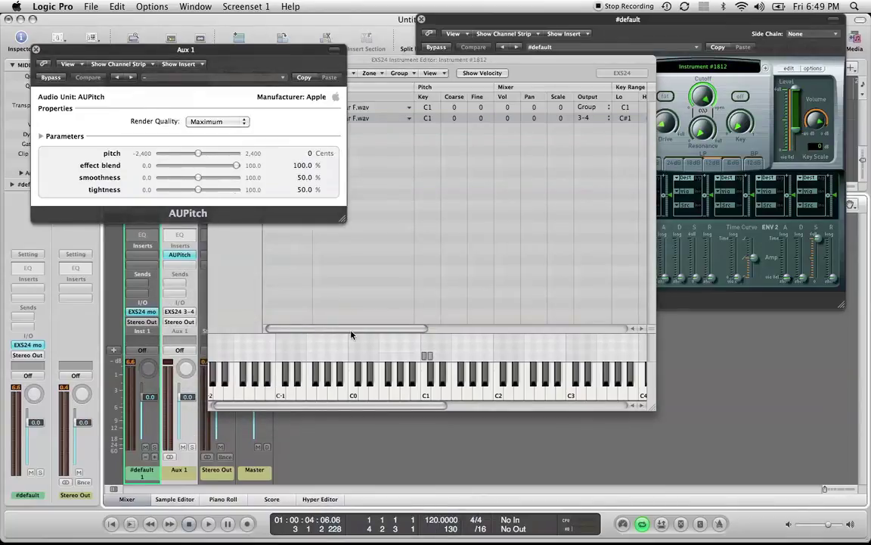
Step: Set AUPitch to shift up 748.8132 cents and audition C#1 to hear the pitched copy
click(430, 377)
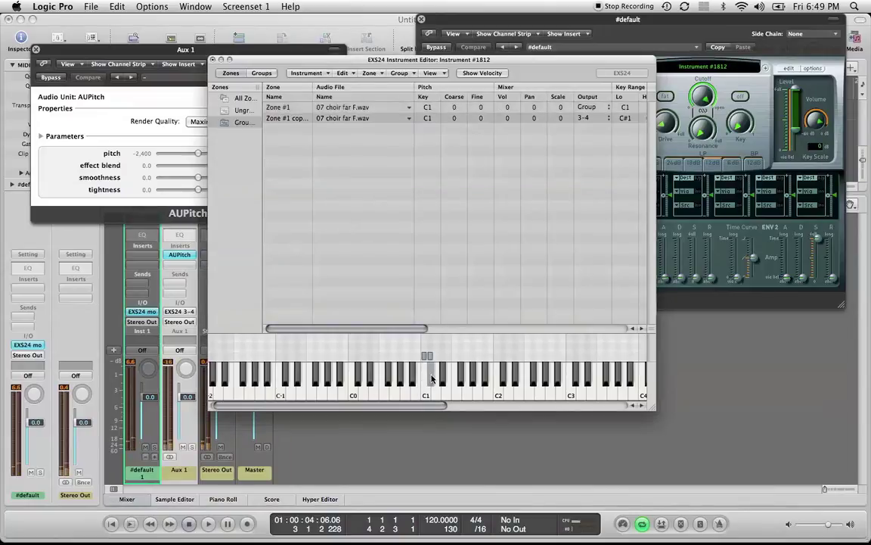
click(159, 51)
drag(200, 154, 227, 155)
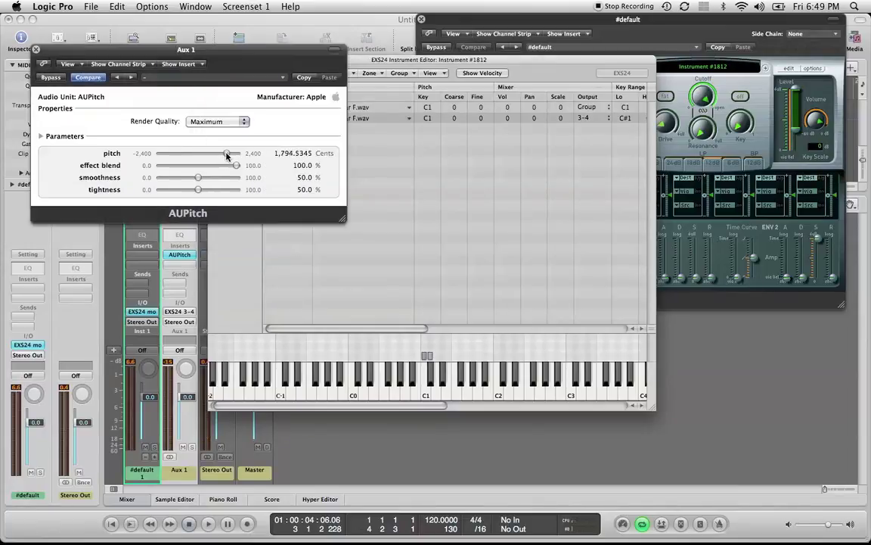
click(433, 377)
click(427, 379)
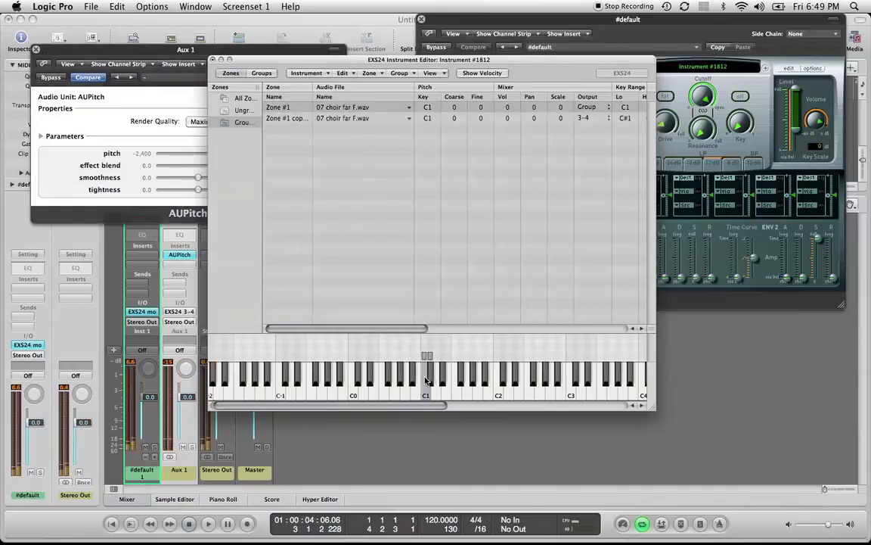
click(202, 158)
drag(227, 154, 211, 155)
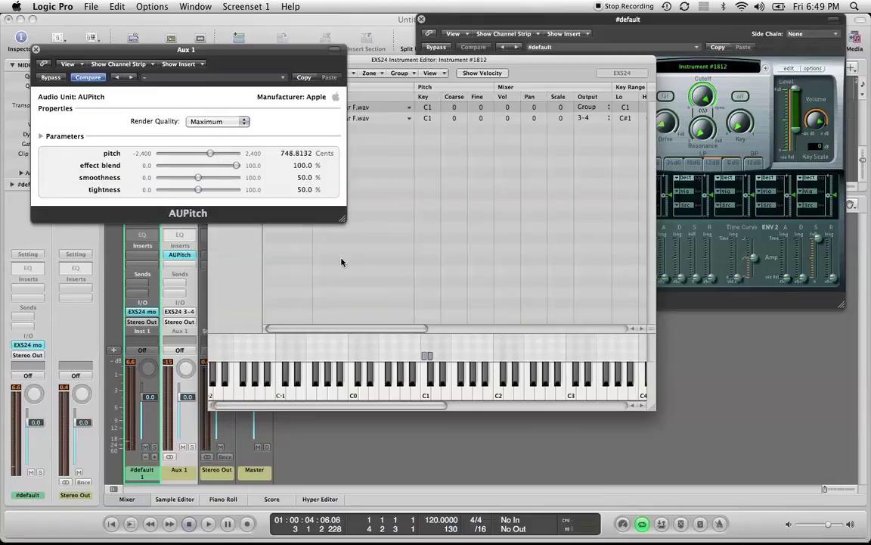
click(433, 370)
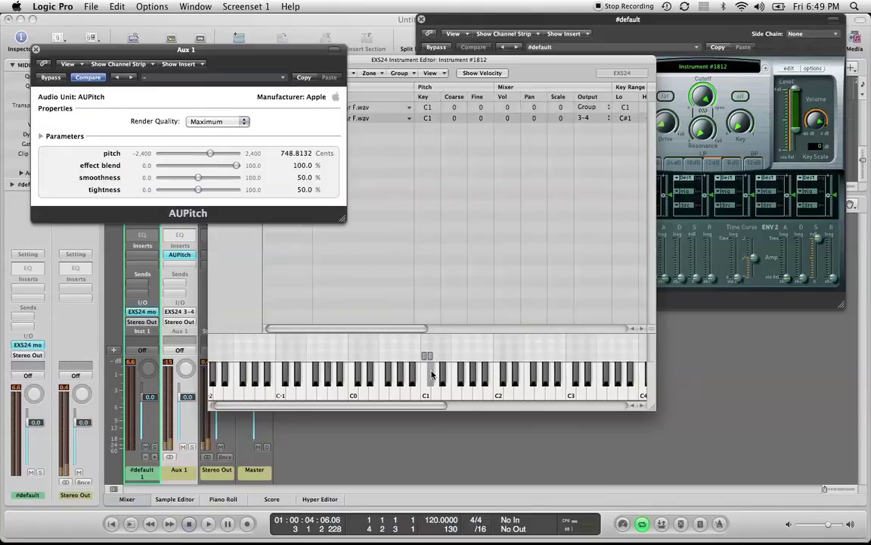
click(433, 374)
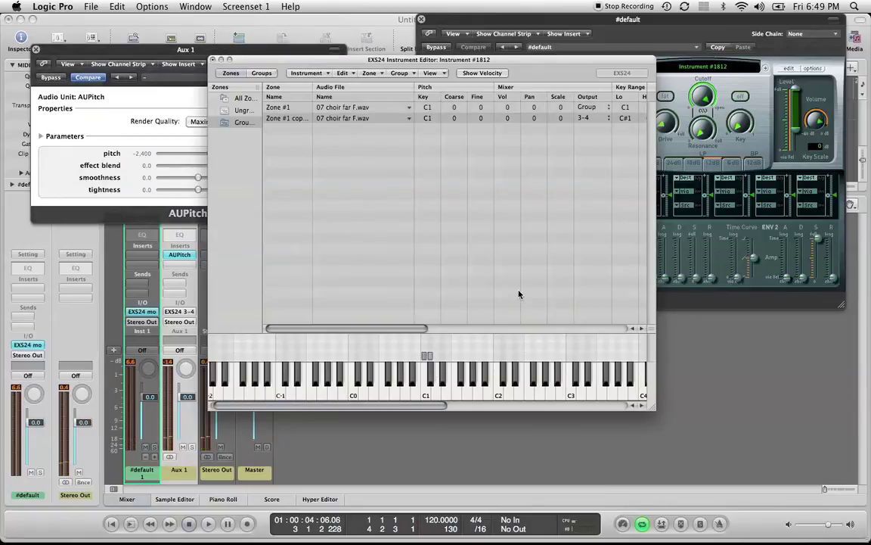